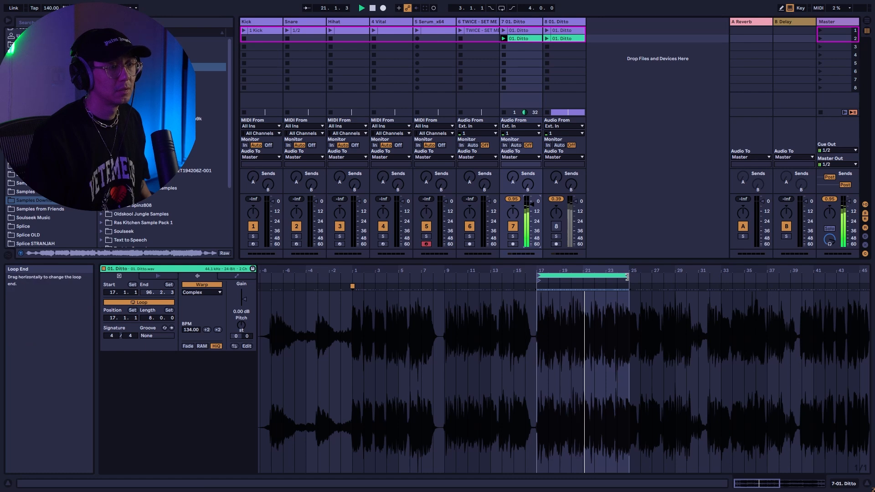
Save the set and open the Splice STRANJAH folder from the browser's user folders
key(ctrl+s)
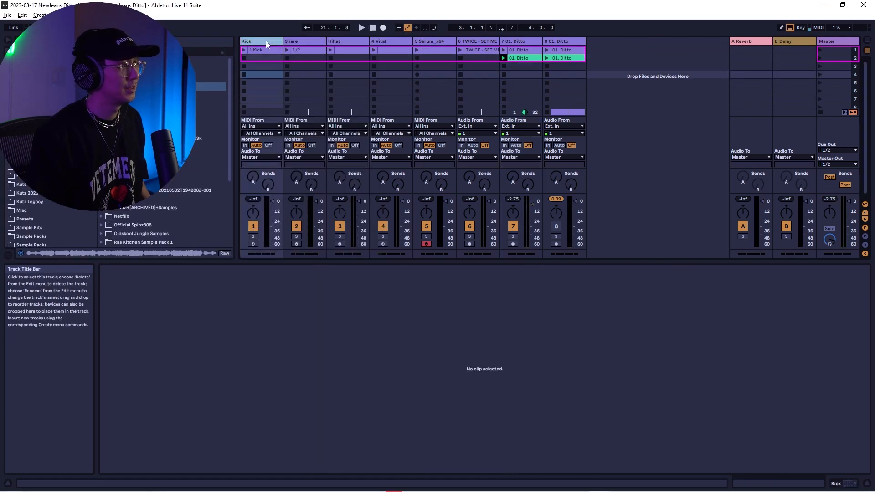
scroll(27, 210, down, 3)
click(19, 180)
scroll(45, 209, down, 2)
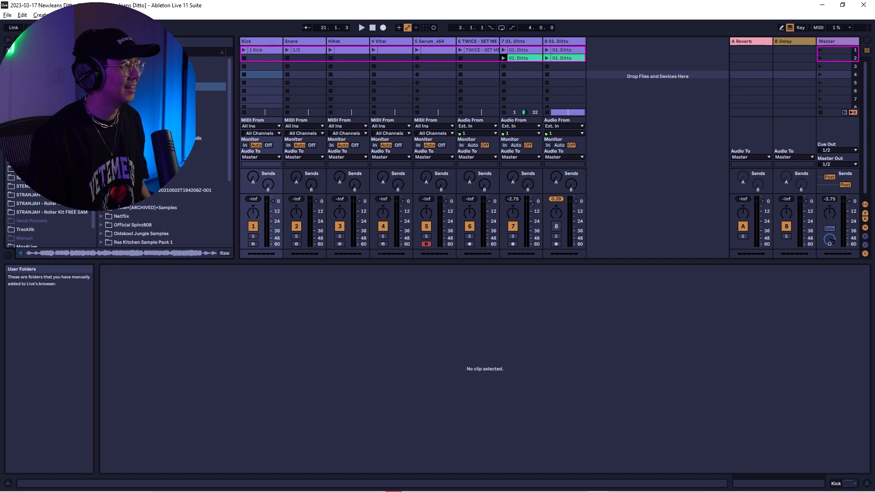
click(21, 168)
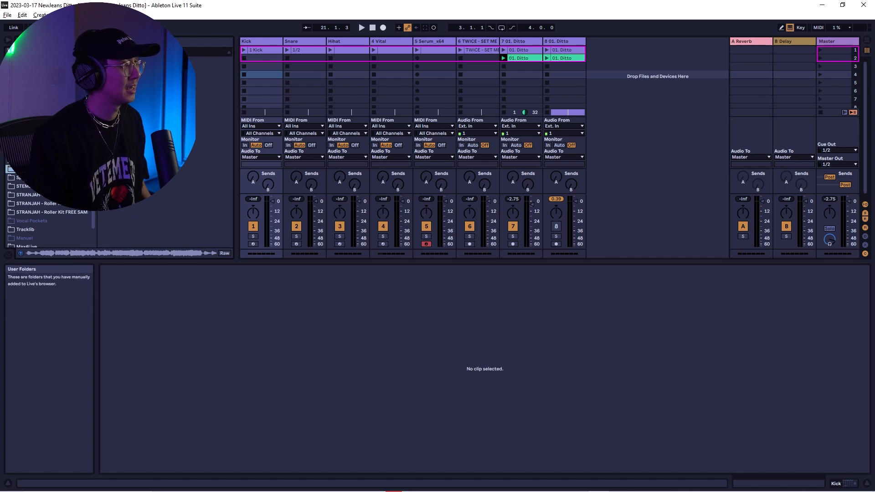
key(F11)
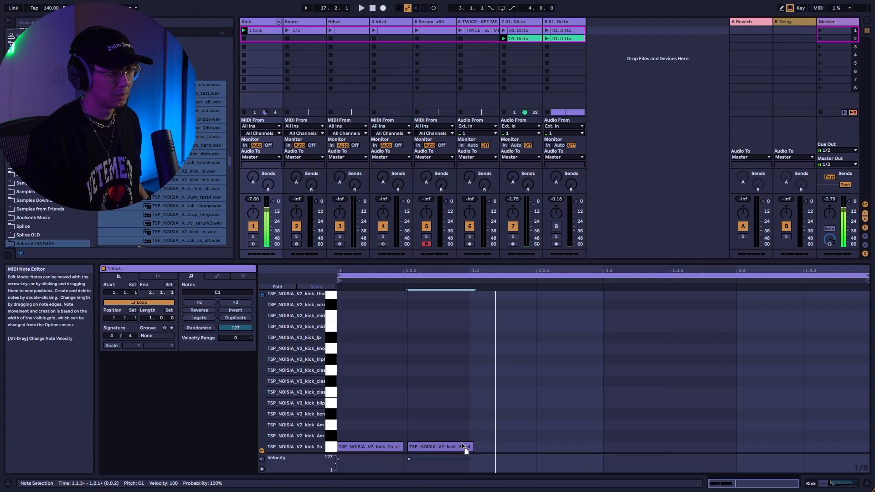
Duplicate the kick note at 1.1.3 within the Kick clip
drag(572, 413, 406, 453)
key(ctrl+d)
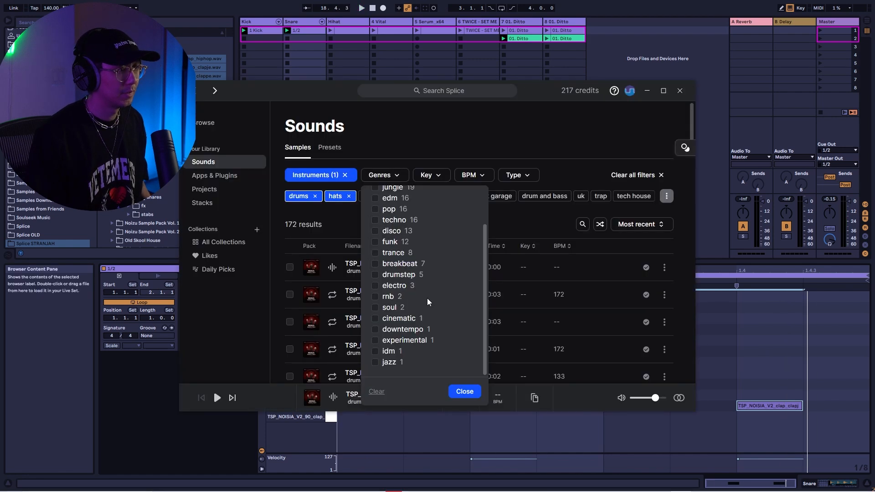
Look through the Splice hat samples for garage sounds and preview the MJCOLE_130 garage torpedo drum loop
scroll(427, 298, up, 1)
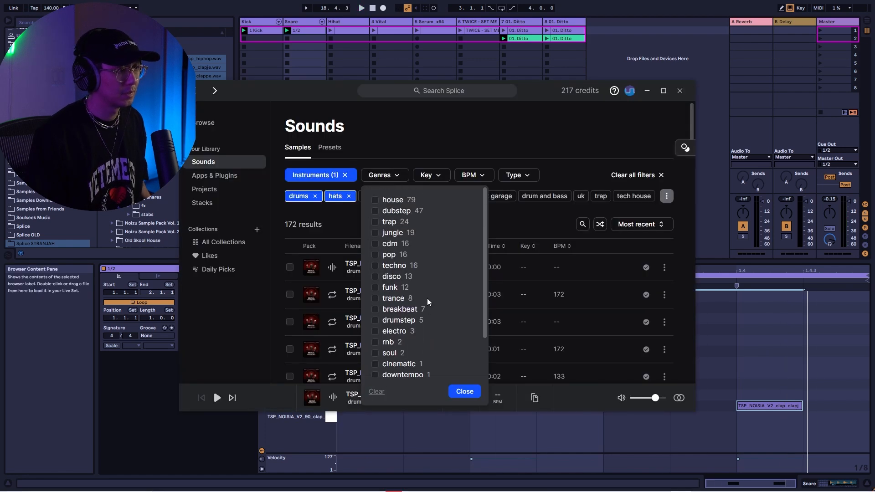
click(334, 267)
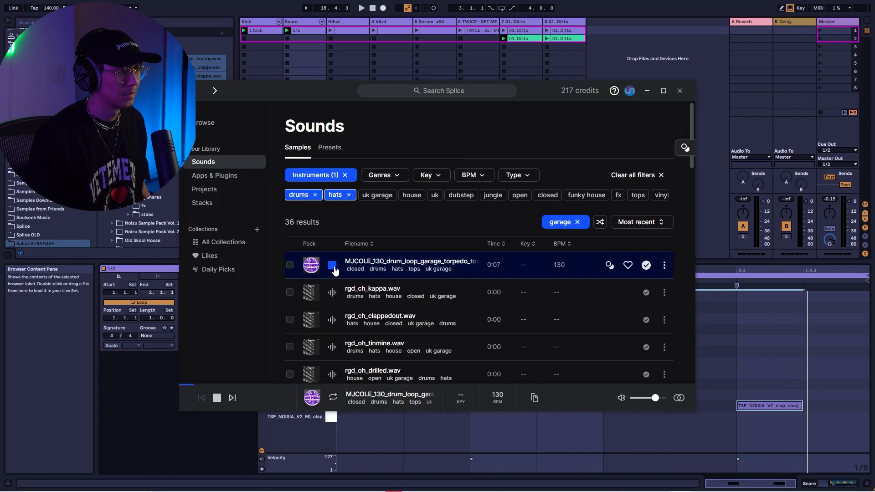
drag(334, 270, 589, 37)
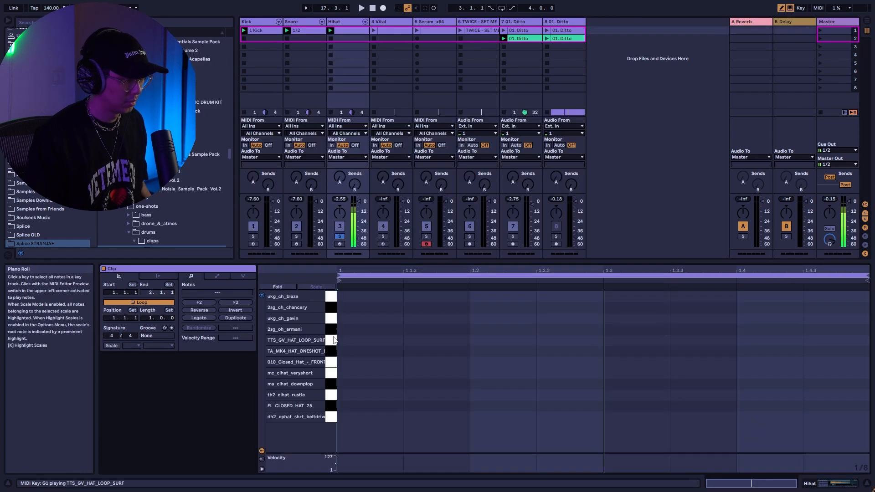
Draw eighth-note 2sg_oh_armani open hats on the four offbeats, 1.1.3, 1.2.3, 1.3.3 and 1.4.3, of the Hihat clip
click(423, 329)
click(583, 329)
click(689, 329)
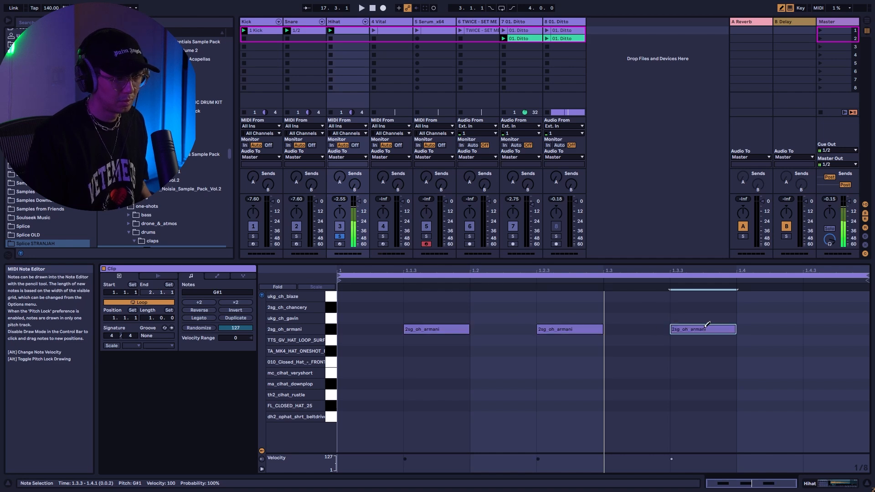
click(822, 329)
Draw eighth-note dh2_ophat_shrt_beltdrive hats on all four downbeats of the Hihat clip
click(365, 417)
click(492, 416)
click(629, 417)
click(775, 416)
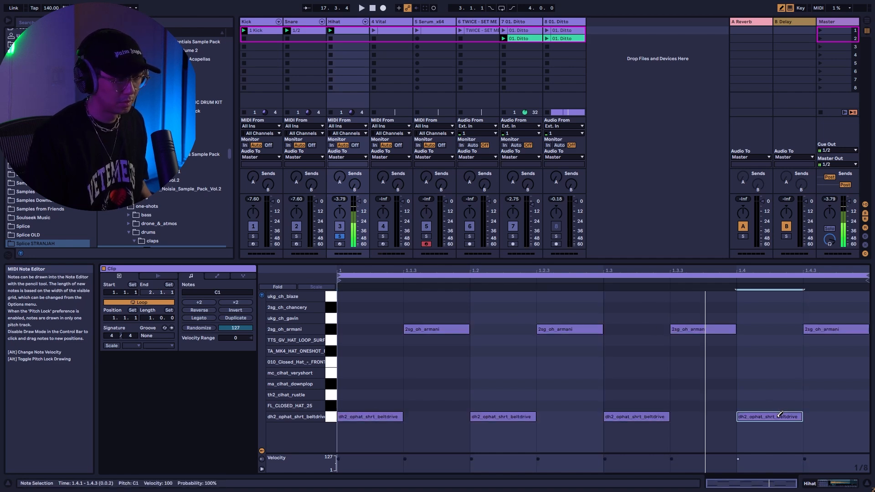
Narrow the grid to 1/16 and draw th2_clhat_rustle notes at 1.1.2, 1.2.2, 1.3.2 and 1.4.2
click(330, 396)
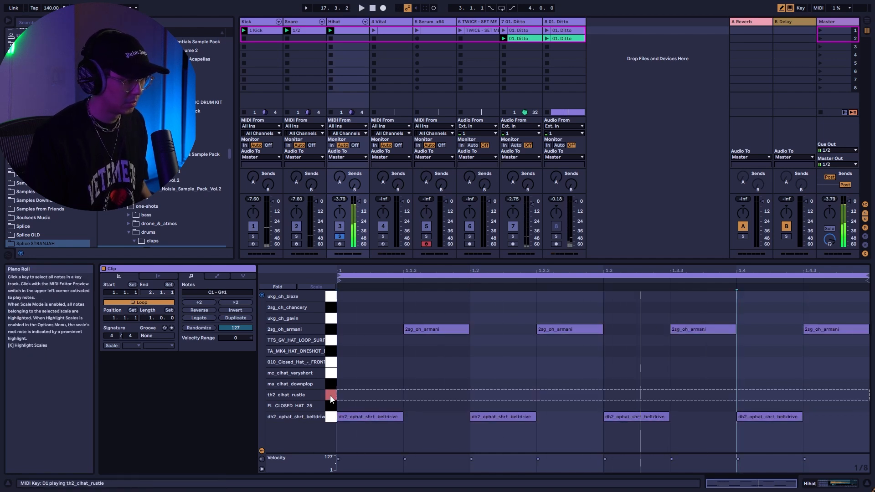
key(ctrl+1)
click(385, 395)
click(524, 395)
click(656, 394)
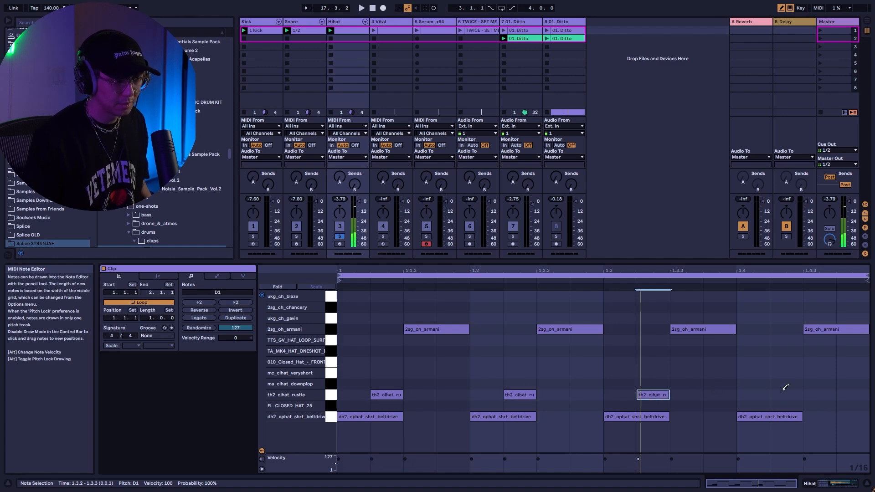
click(786, 395)
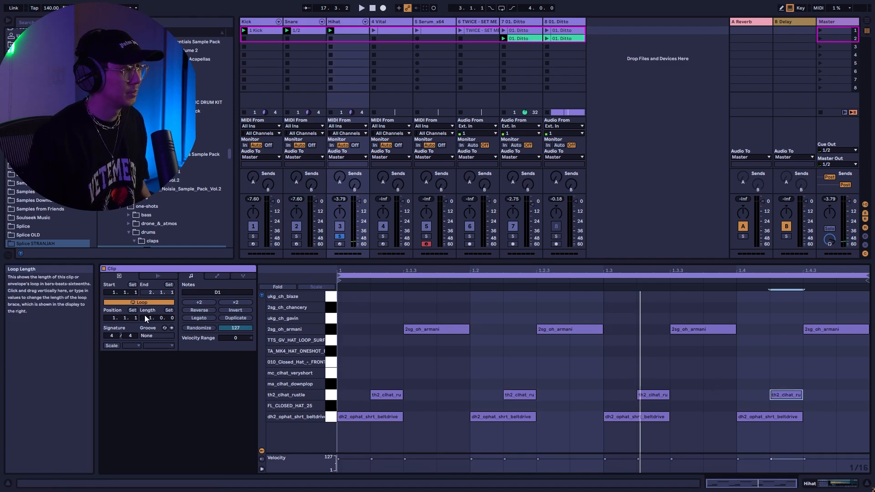
Apply the Swing Logic 16ths 72 groove to the Hihat clip
click(159, 335)
click(161, 358)
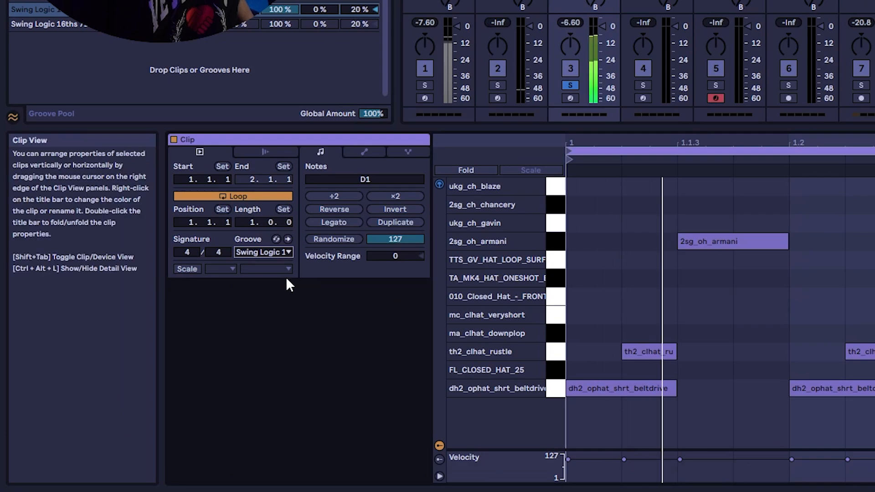
click(288, 252)
click(304, 333)
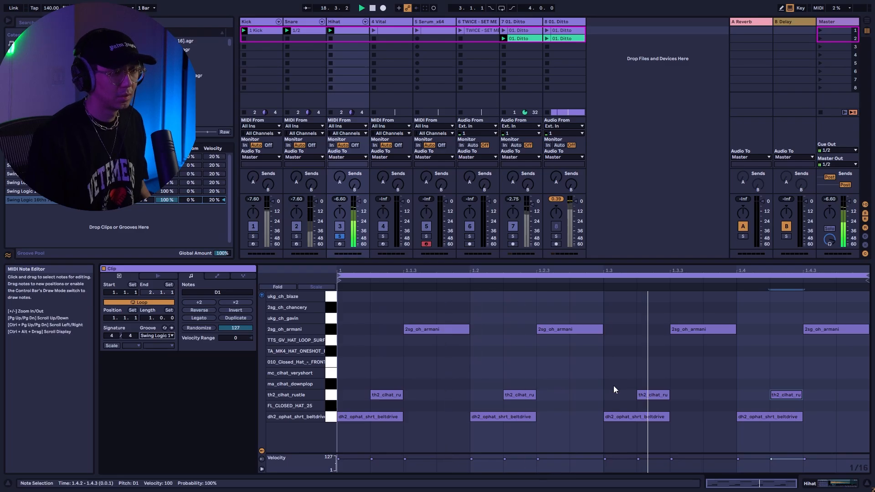
Transpose the four offbeat 2sg_oh_armani notes down to the TTS_GV_HAT_LOOP_SURF sample
click(816, 329)
key(Down)
key(Down)
key(Up)
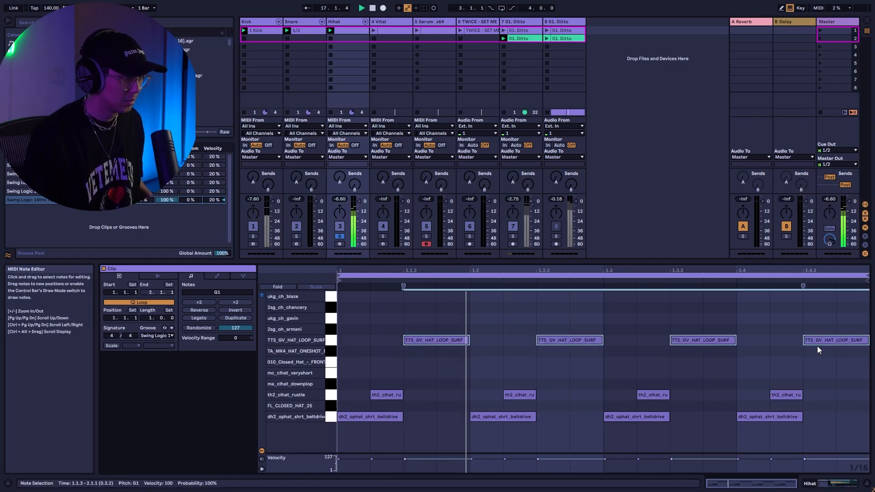
Shorten the TTS_GV_HAT_LOOP_SURF sample in its Simpler by moving the sample end much earlier
key(shift+Tab)
drag(549, 403, 292, 400)
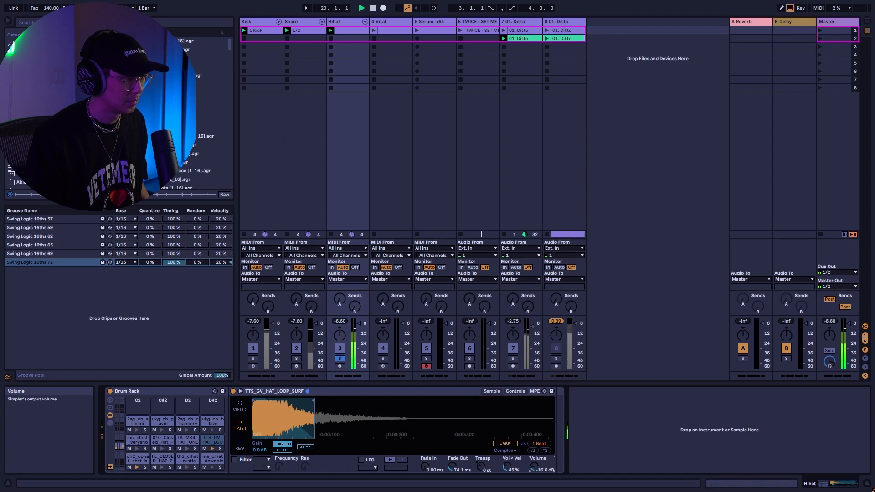
Move the closed hat notes at 1.2.4 and 1.3.2 up to mc_clhat_veryshort, and unsolo the Hihat track
key(shift+Tab)
drag(579, 396, 578, 370)
drag(653, 395, 653, 373)
click(339, 236)
key(space)
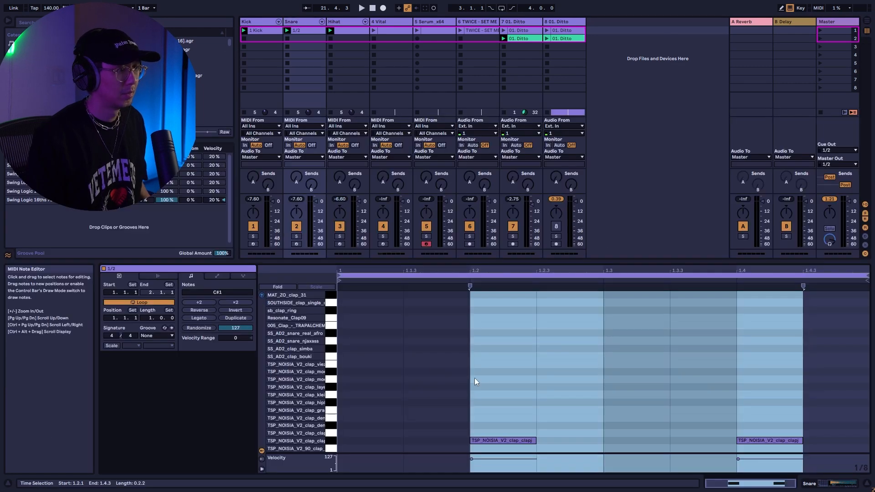
Move both clap notes in the Snare clip up to another clap sample in the Drum Rack
drag(490, 440, 510, 359)
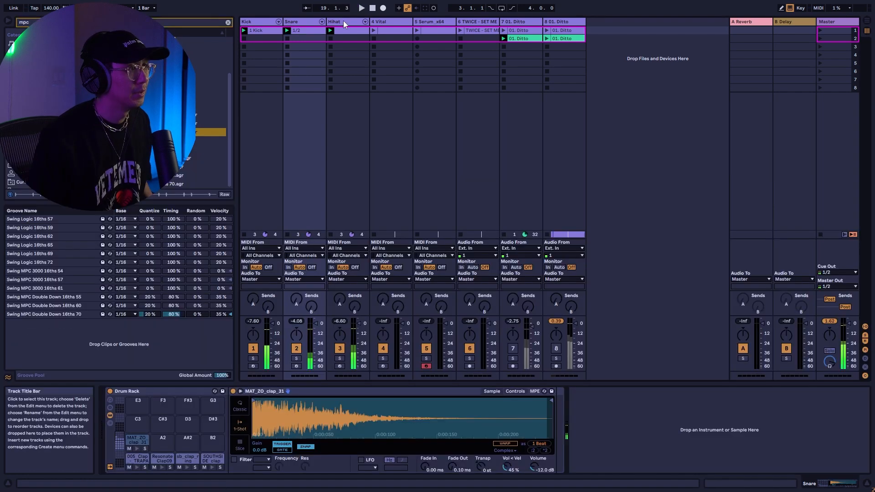
Add RIDE24 notes at 1.3, 1.3.3 and 1.4 in the Hihat clip
click(343, 21)
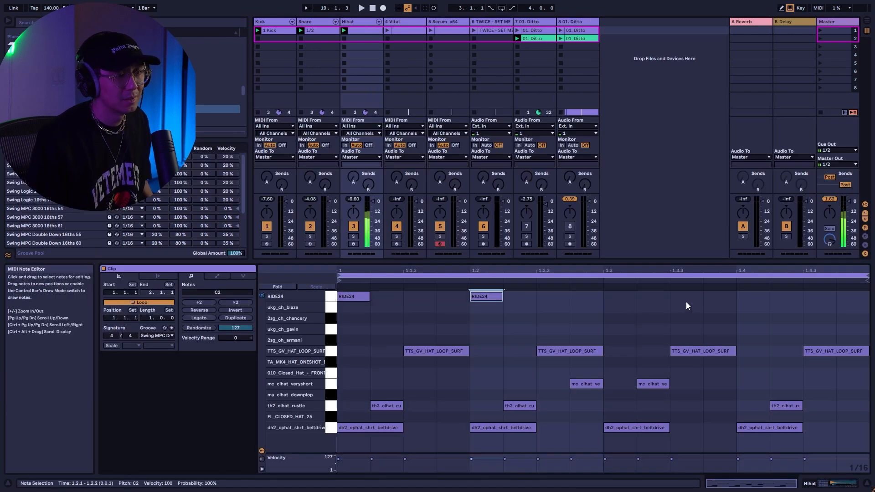
double_click(620, 296)
double_click(686, 297)
double_click(754, 297)
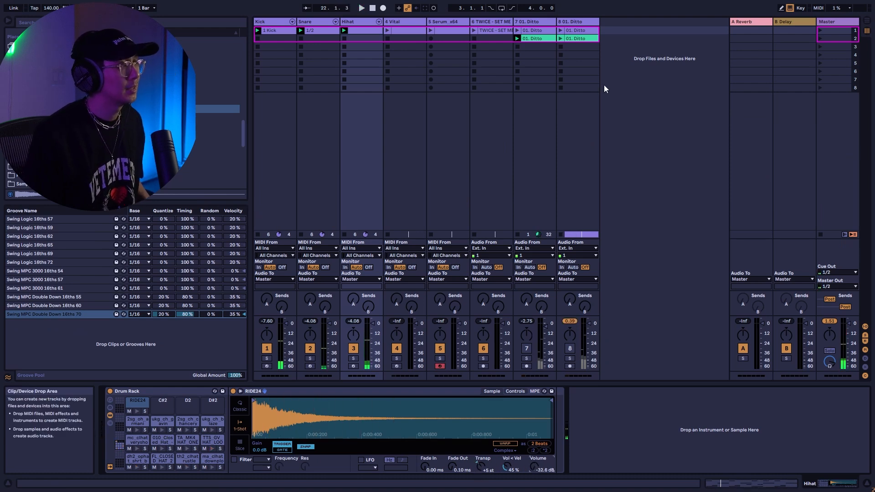
Switch to Splice Desktop and search for a shaker sample
key(alt+Tab)
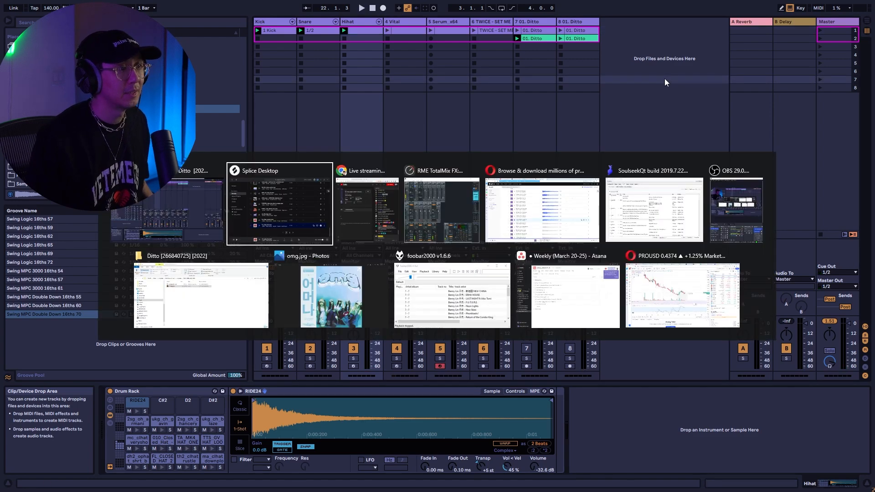
text(s)
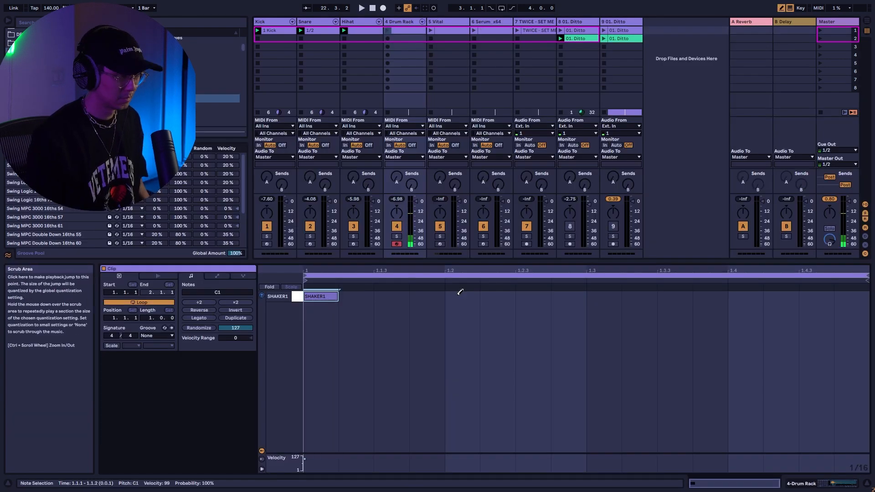
Draw SHAKER1 sixteenth notes on beats 1.2, 1.3 and 1.4 of the shaker clip
click(462, 296)
click(605, 296)
click(741, 296)
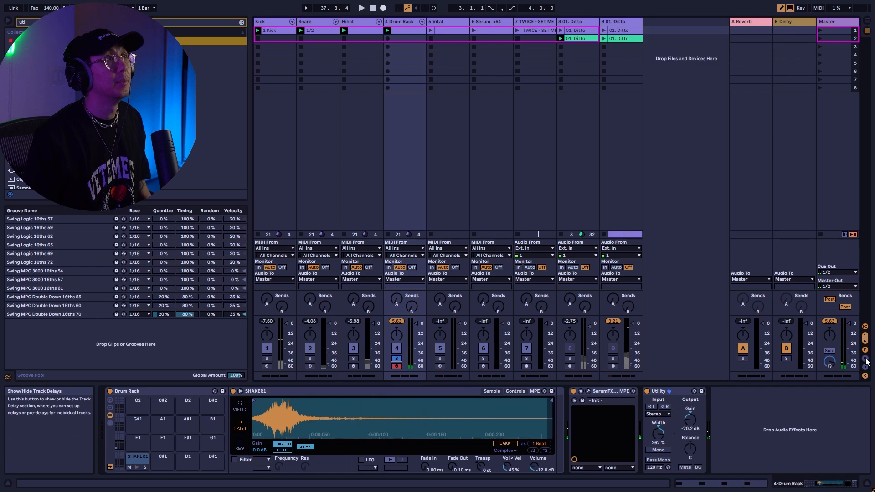
Show the track delays and set the Shaker track's delay to -4.00 ms
click(867, 360)
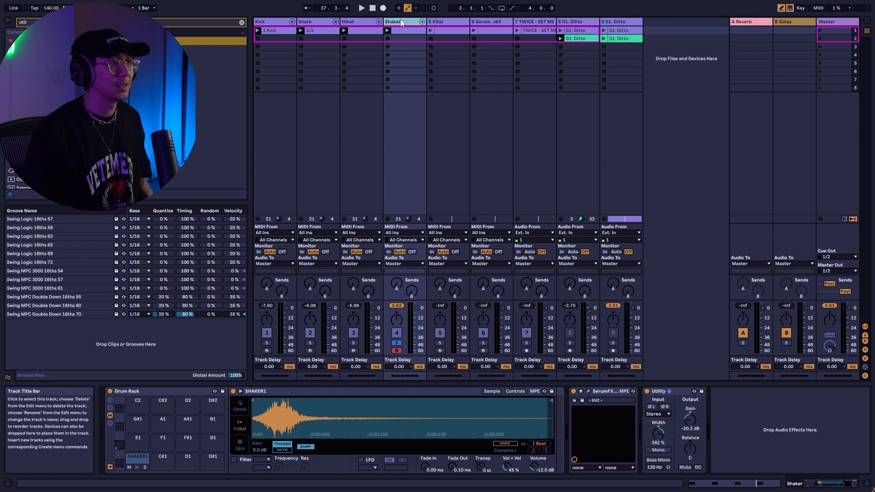
click(400, 367)
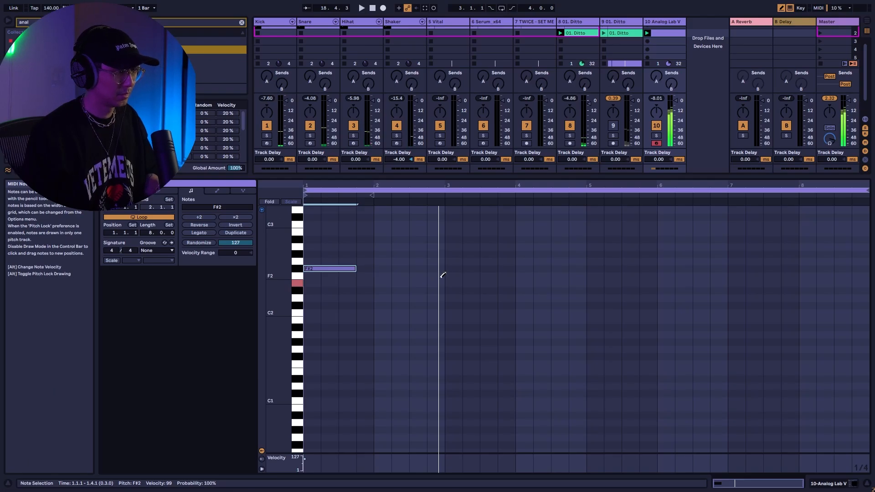
Draw three-beat root notes E2, D2 and C#2 at bars 3, 5 and 7 of the Analog Lab V clip, and play it back
click(454, 282)
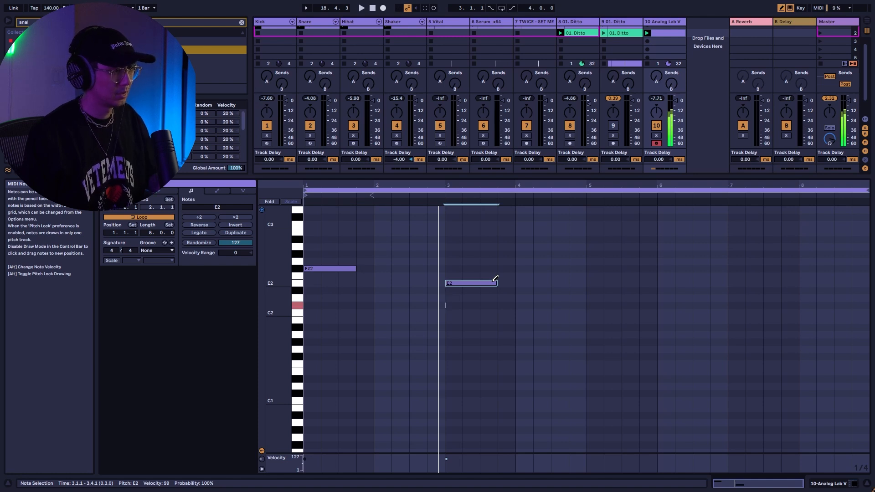
click(592, 298)
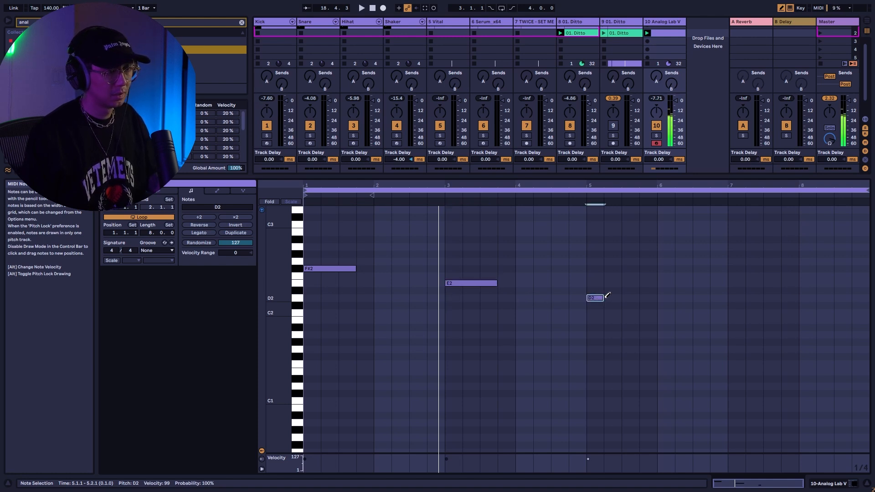
click(726, 305)
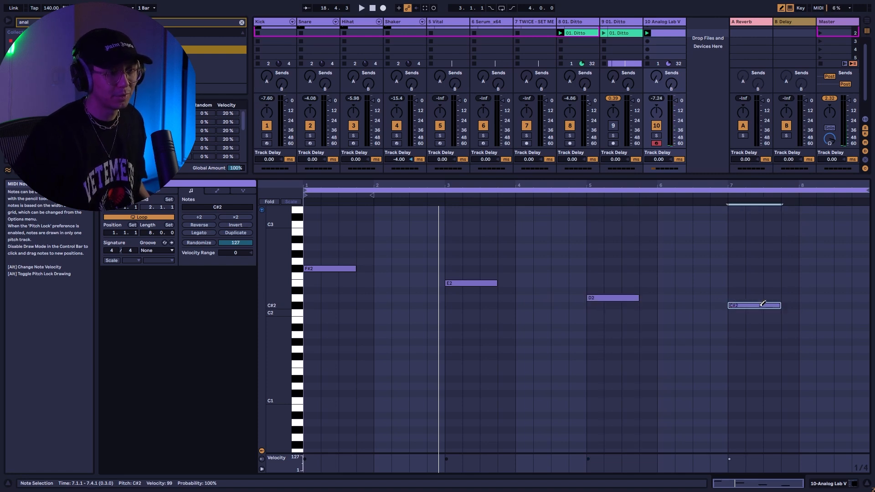
key(space)
key(b)
click(582, 254)
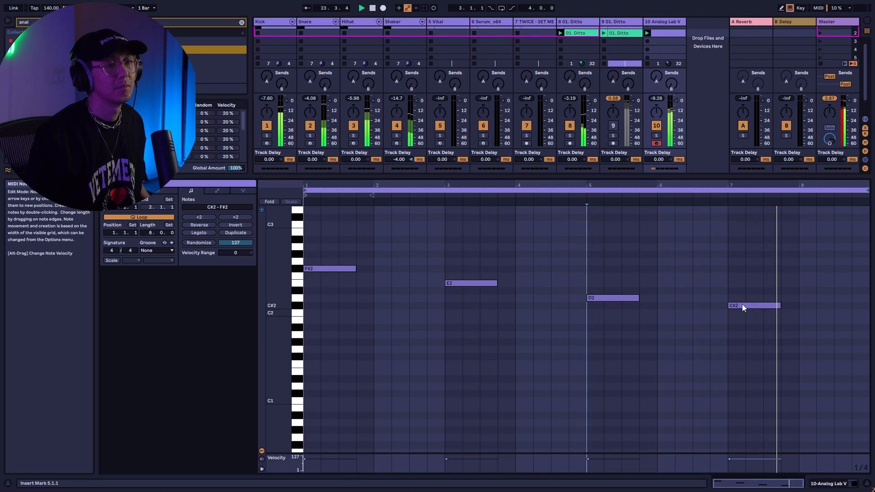
Copy the root notes three semitones up and add C#3 and E3 to complete the first chord at bar 1
key(ctrl+a)
drag(323, 268, 324, 219)
scroll(326, 221, up, 3)
drag(324, 252, 324, 232)
key(space)
key(shift+Tab)
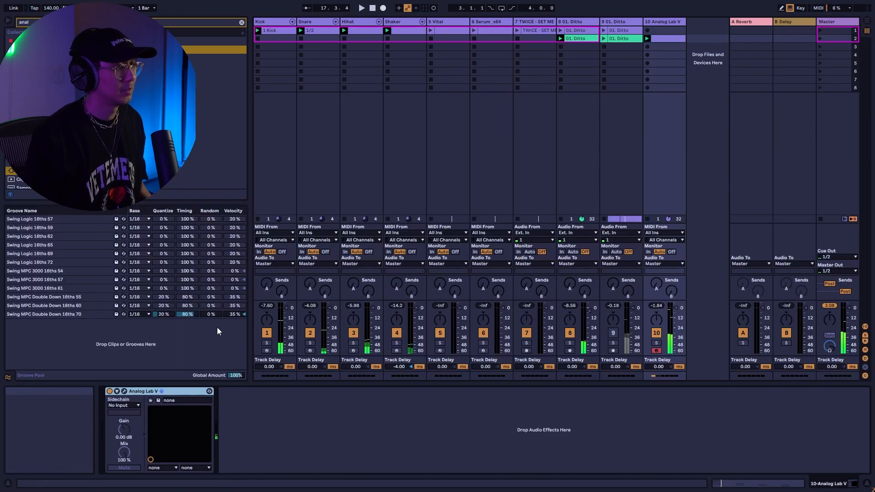
click(125, 392)
key(shift+Tab)
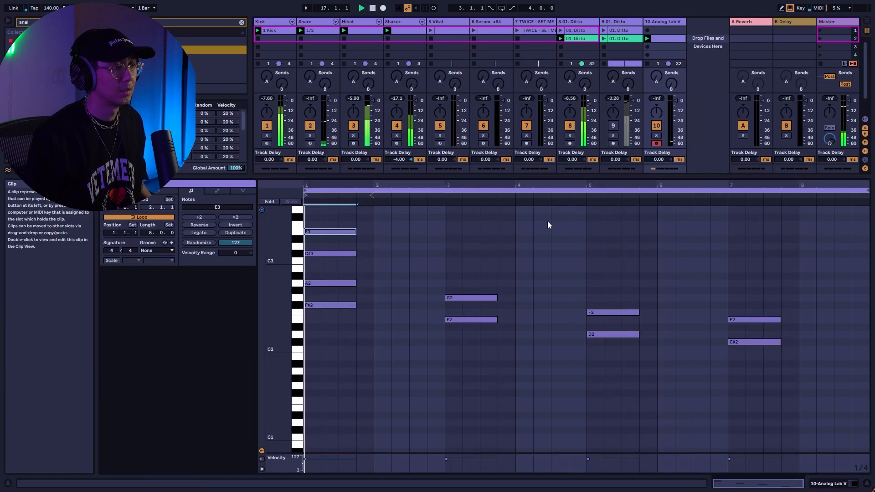
Rework the second chord at bar 3 into E2, G#2 and B2
scroll(494, 266, up, 3)
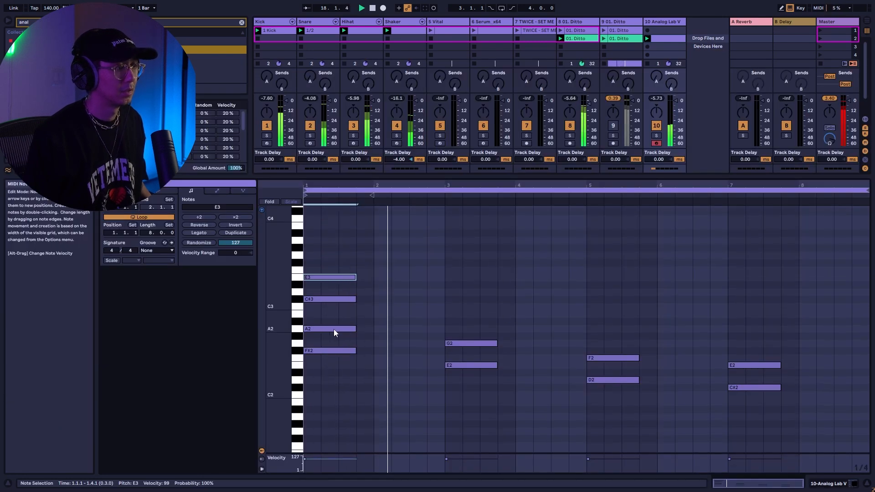
drag(330, 330, 479, 326)
click(461, 342)
click(460, 366)
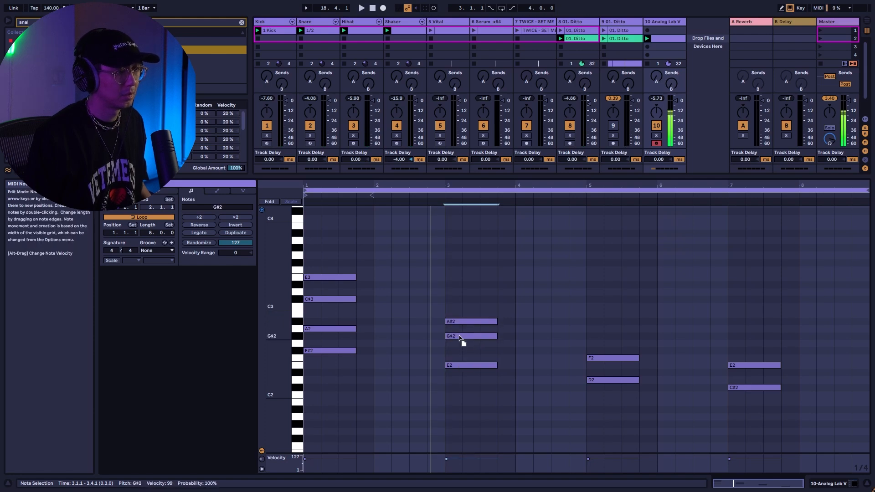
drag(461, 323, 461, 316)
Turn on the F#/Gb Minor scale and complete the D2, F#2, A2 chord at bar 5 and the C#2, E2, G#2 chord at bar 7
click(112, 260)
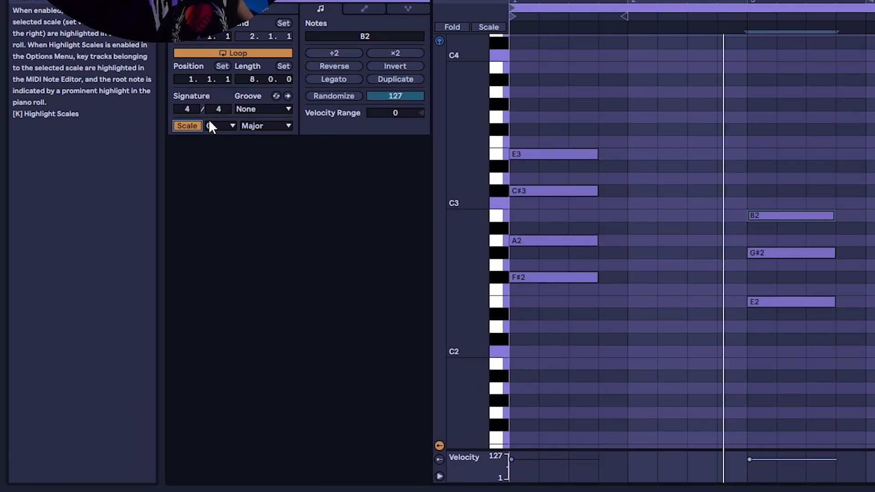
click(222, 124)
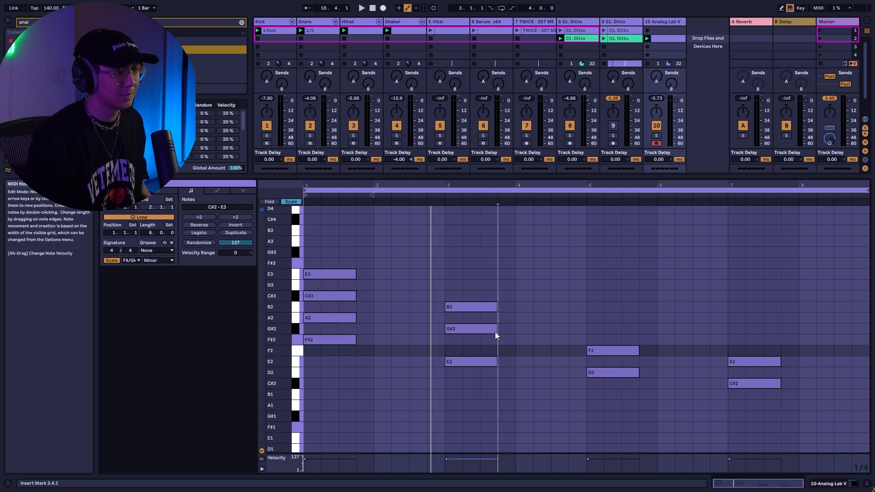
drag(613, 351, 602, 320)
click(775, 383)
drag(757, 360, 762, 327)
click(522, 234)
key(space)
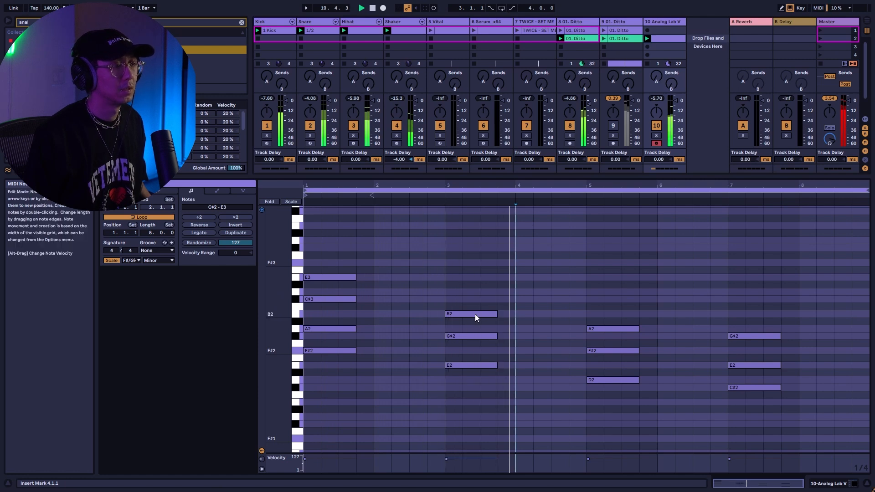
Add a fourth note to the chords, C#3 at bar 5, B2 at bar 7 and D#3 at bar 3, and play them back
click(600, 380)
click(597, 338)
click(597, 329)
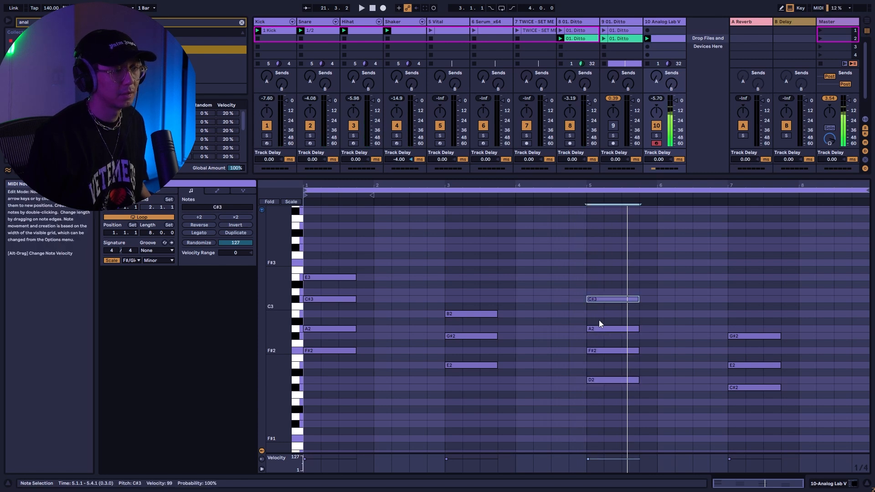
key(space)
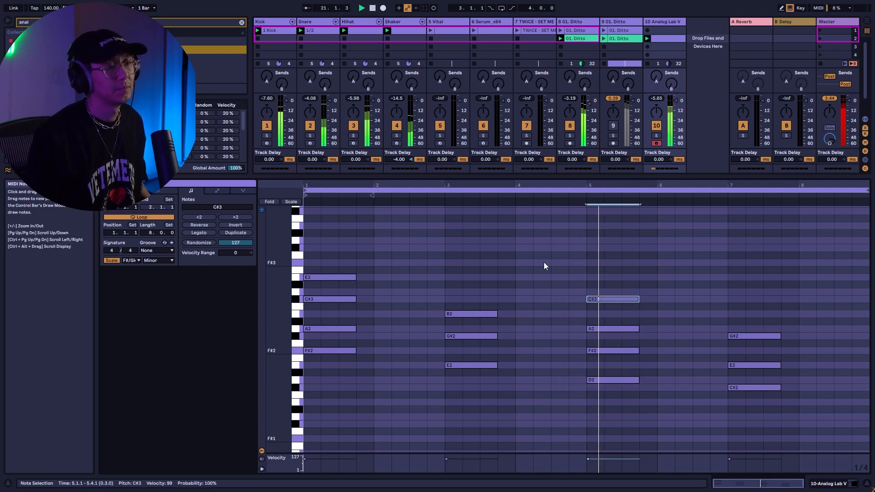
drag(751, 340, 751, 317)
drag(455, 315, 463, 285)
key(space)
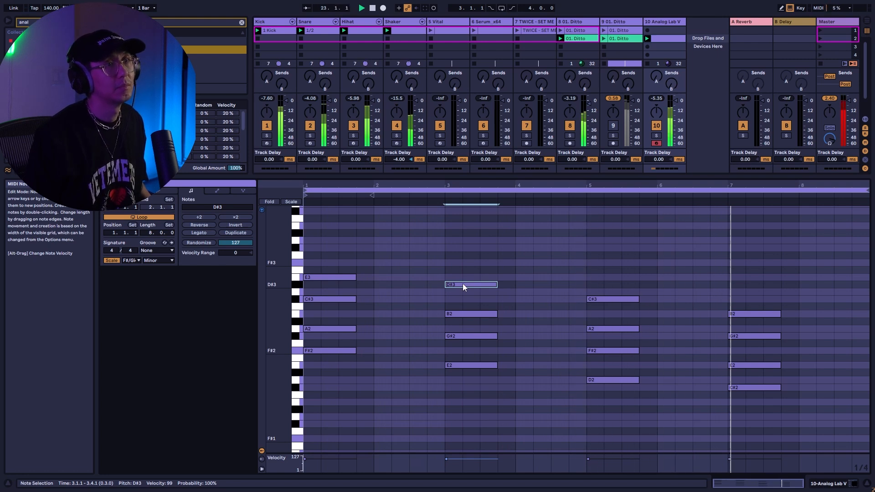
Copy the bar 7 chord to bar 8, rework it into D#2, F#2, A#2 and C#3, and play the progression
drag(759, 282, 760, 427)
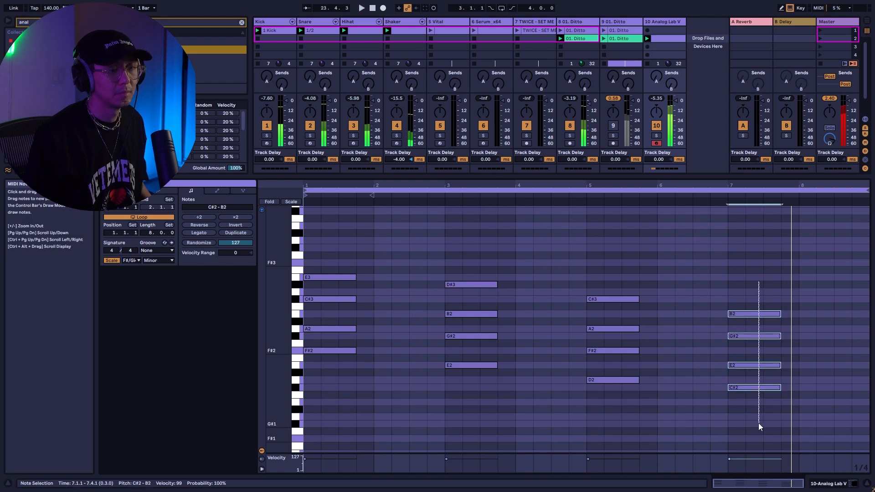
drag(764, 316, 824, 302)
click(578, 250)
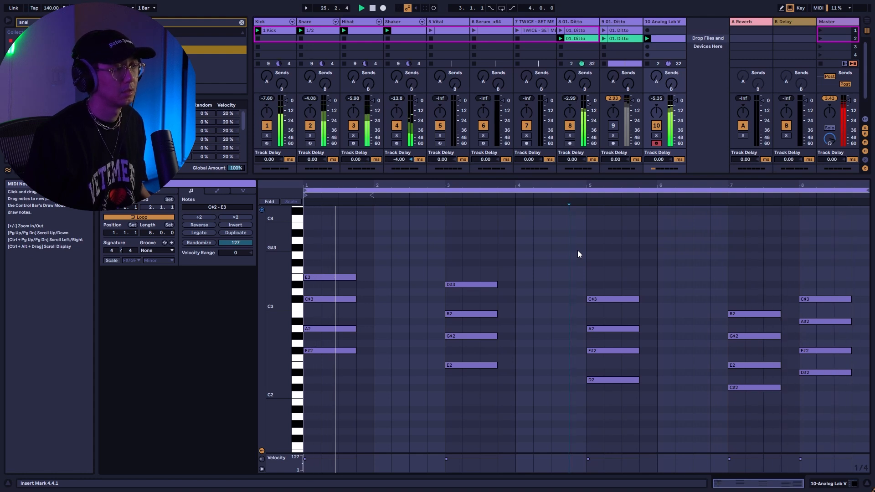
Rework the bar 3 chord into E2, G2, A#2 and C#3 and play it back
drag(468, 285, 467, 292)
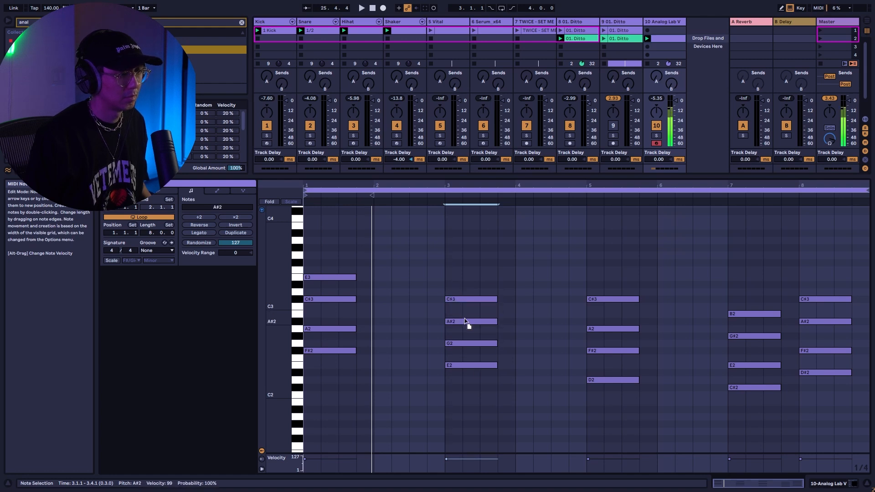
click(472, 310)
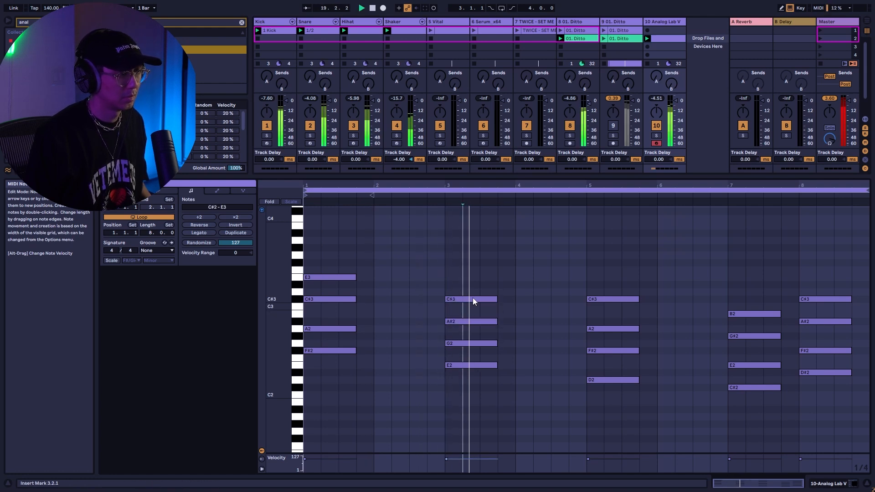
click(447, 256)
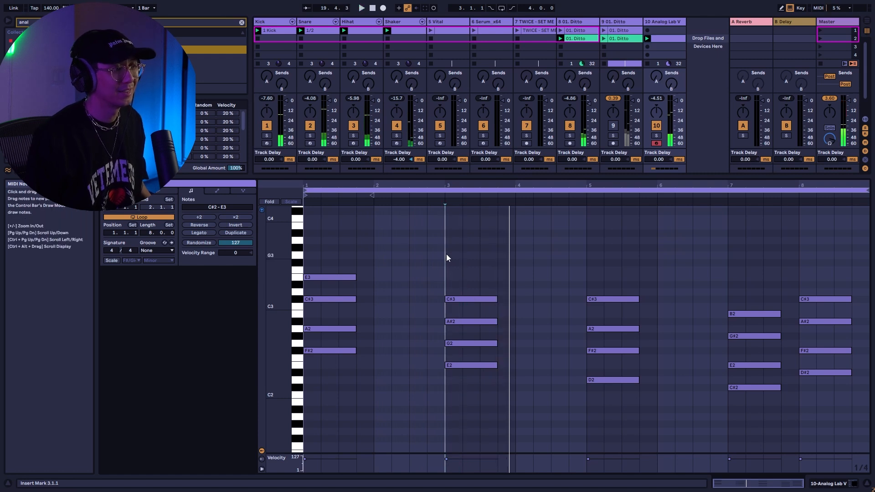
Transpose all the chord notes up one octave
click(306, 245)
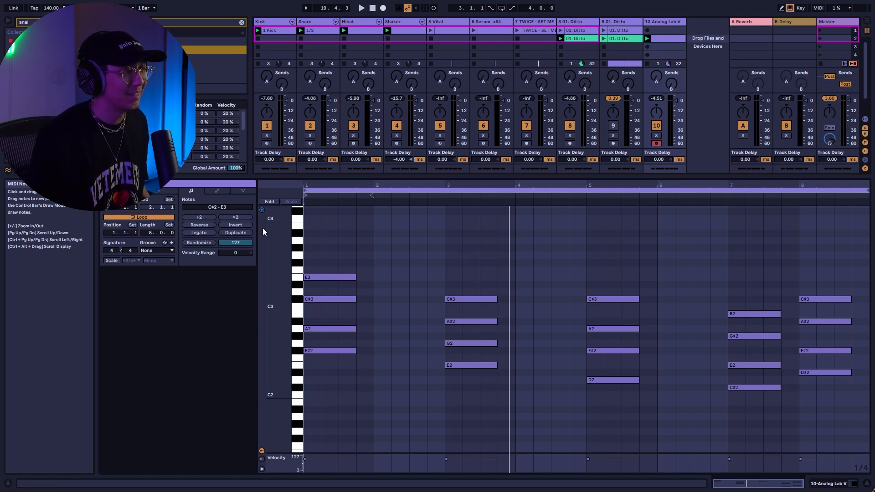
key(space)
key(ctrl+a)
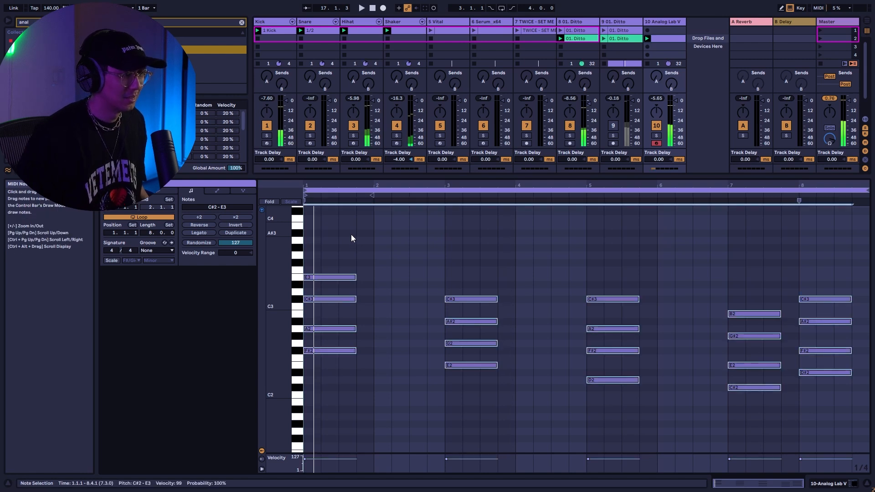
key(shift+Up)
click(430, 254)
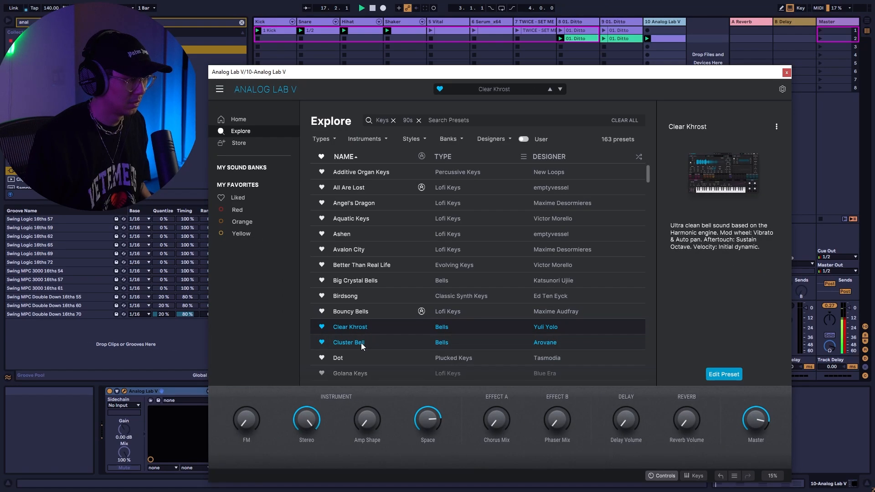
Try the Cluster Bell and Dot presets in Analog Lab V and play the chord progression with the drums
click(360, 343)
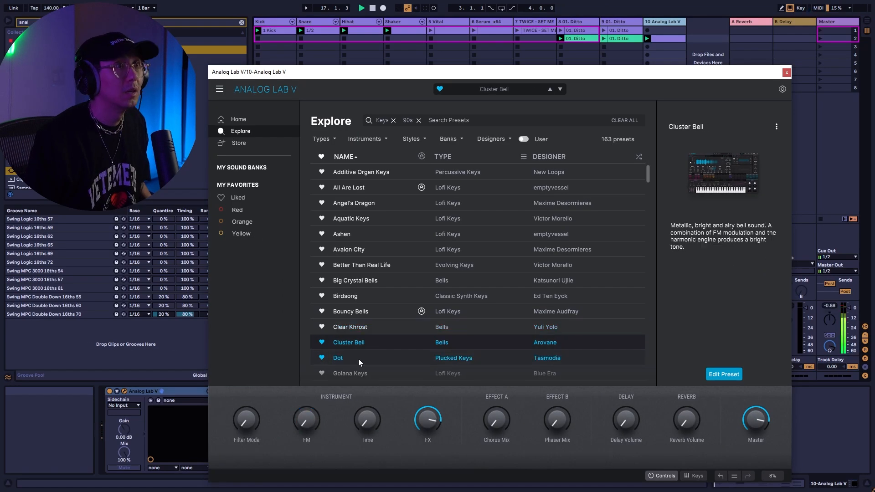
click(358, 359)
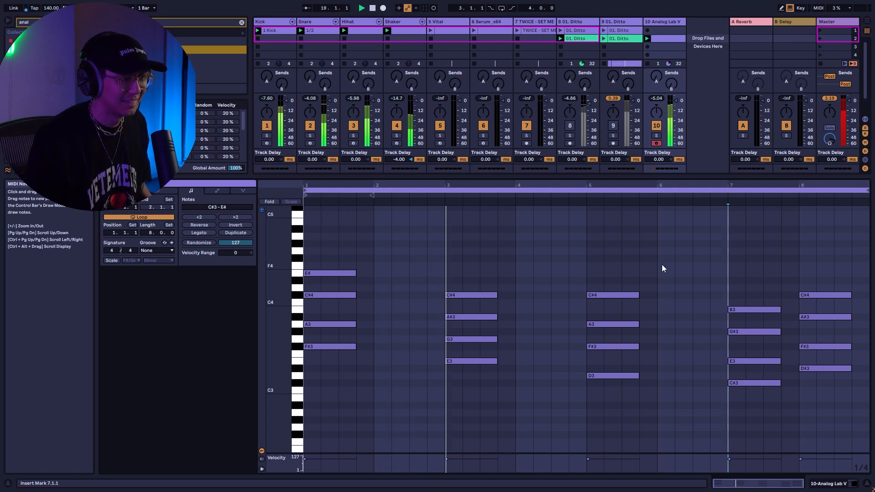
key(space)
click(426, 272)
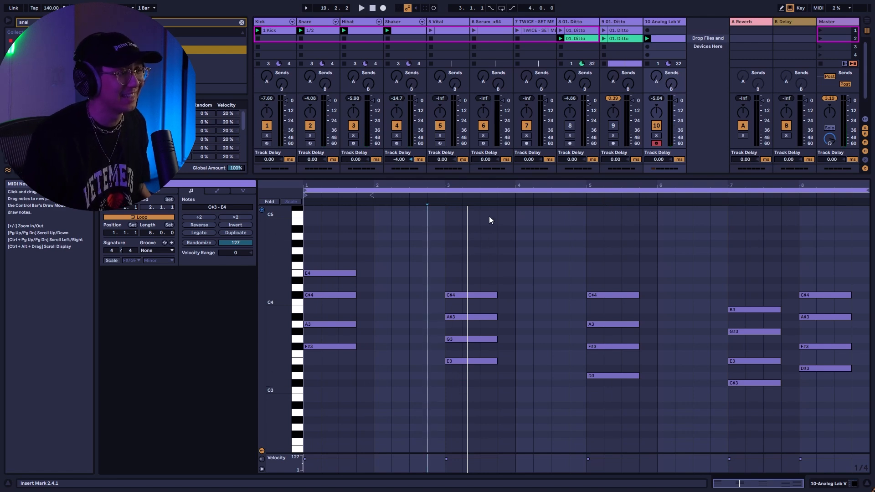
click(452, 230)
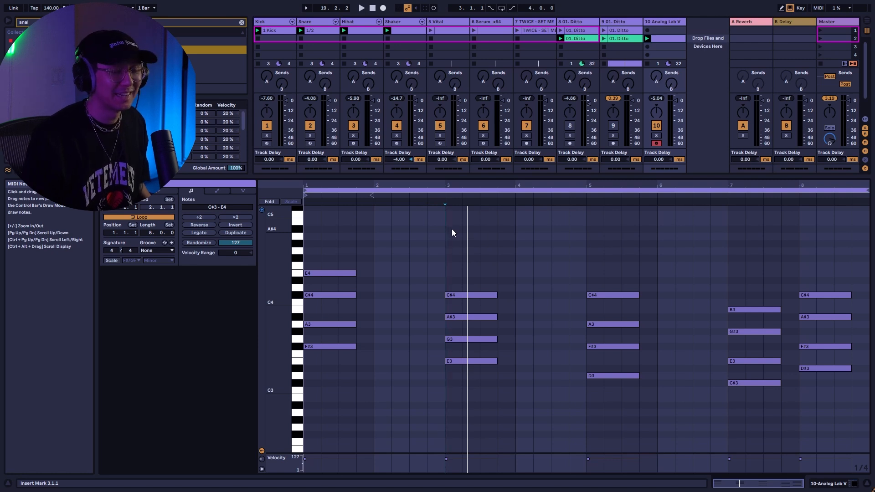
key(space)
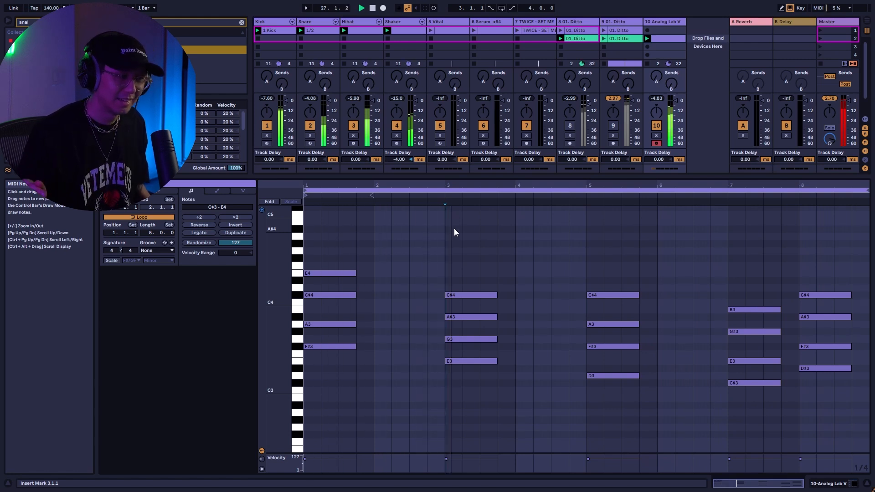
click(488, 240)
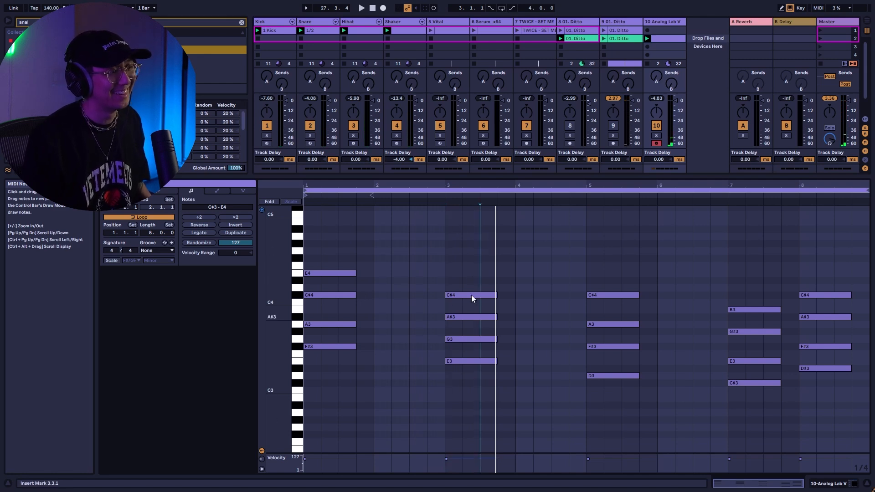
click(376, 240)
click(517, 245)
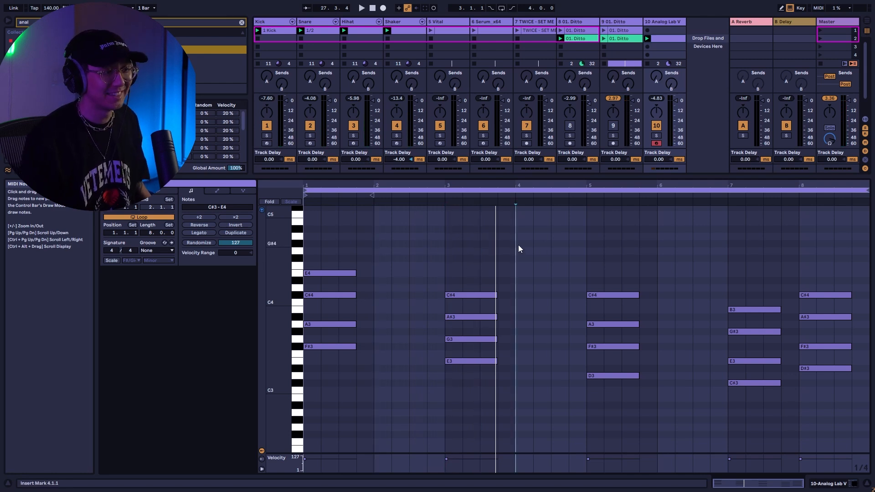
Copy the lowest note of all five chords one octave down as bass notes and play the result
scroll(365, 283, down, 3)
drag(335, 346, 329, 303)
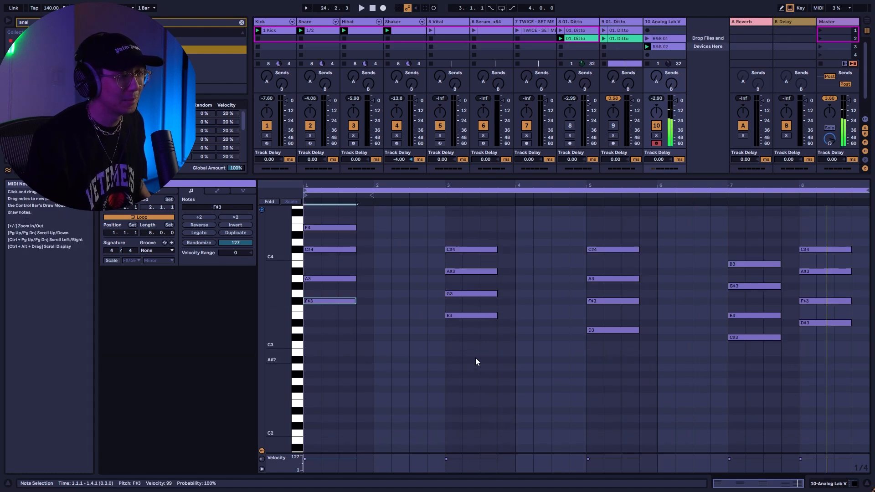
drag(475, 357, 474, 308)
drag(592, 362, 592, 325)
drag(781, 365, 756, 335)
drag(852, 374, 829, 319)
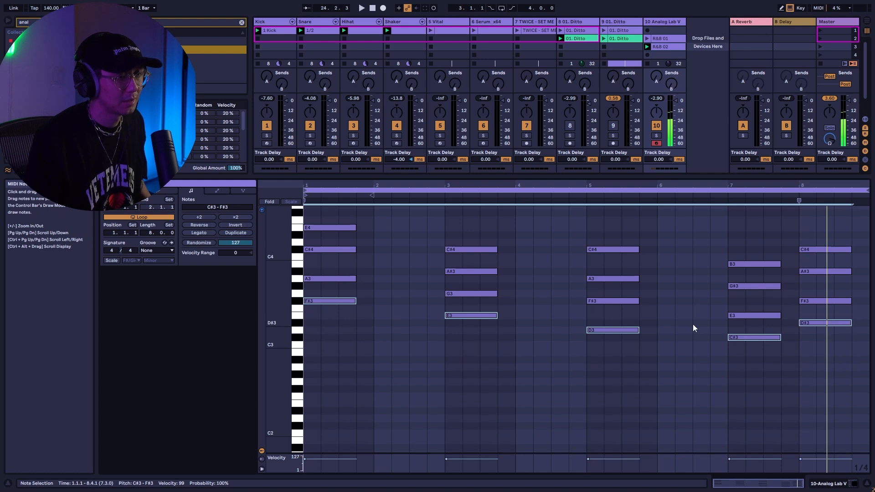
scroll(319, 299, down, 1)
drag(319, 283, 324, 374)
key(space)
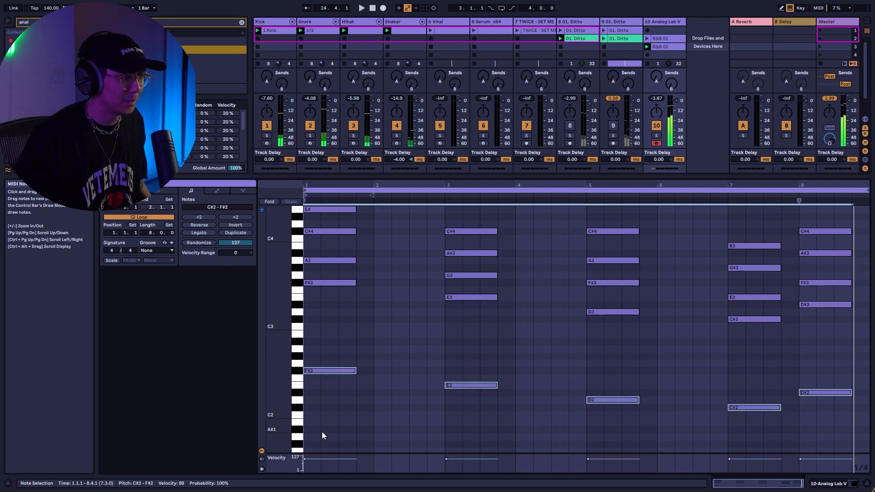
Set the velocity of the copied bass notes to 50 and listen to the progression
text(0)
key(Return)
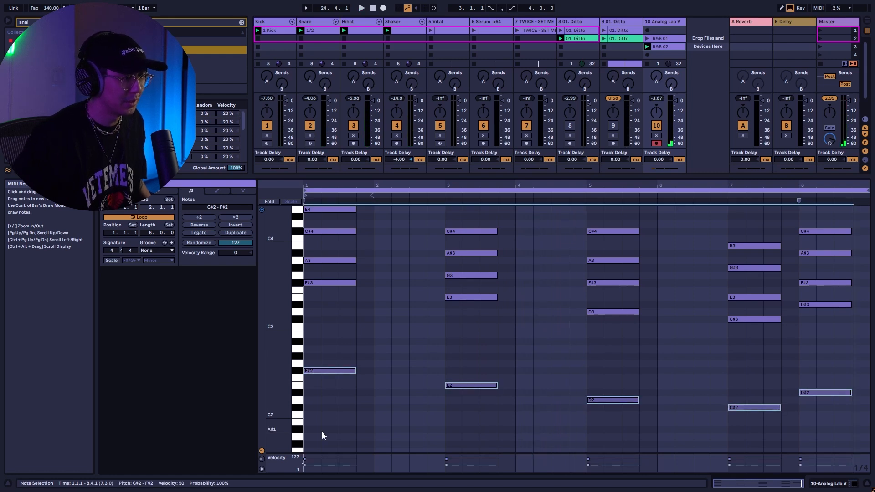
key(space)
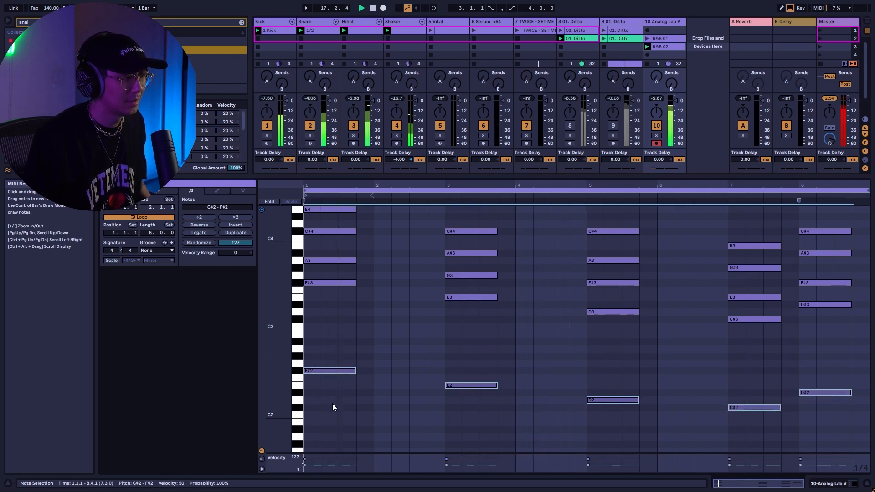
key(space)
scroll(354, 303, up, 2)
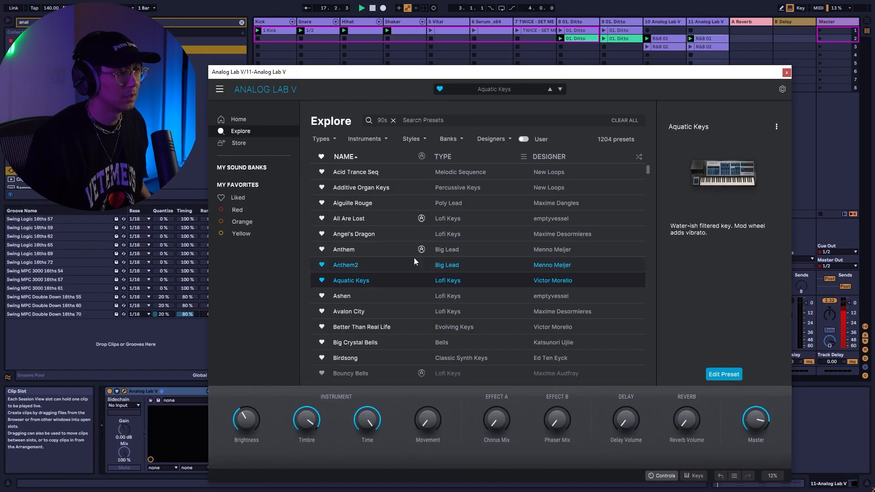
Close the Analog Lab V window, select the 8 01. Ditto track and save the set
click(787, 73)
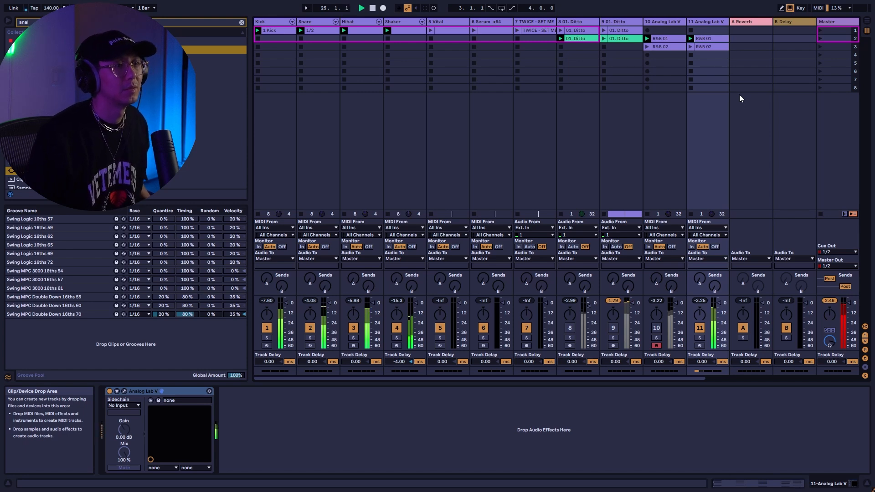
click(573, 22)
key(ctrl+s)
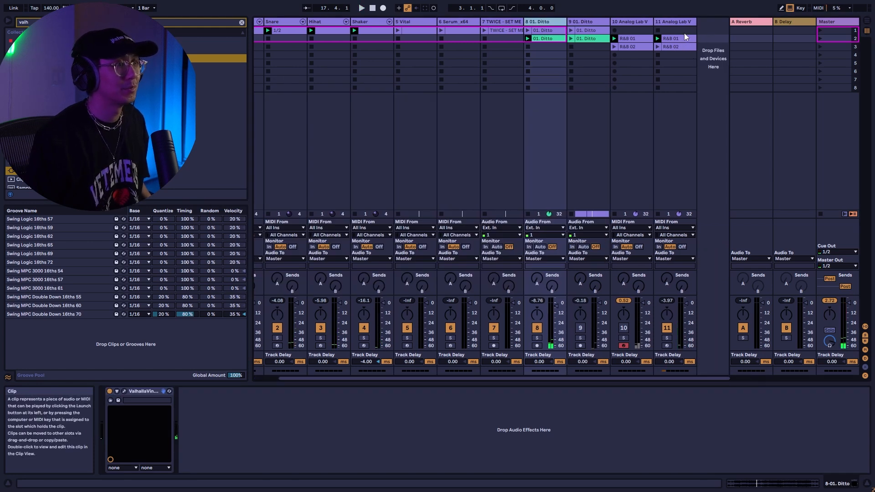
Copy the R&B 01 clip from track 11 into the fourth slot of track 10, rename it R&B 03 and open its notes
drag(674, 39, 615, 53)
click(614, 54)
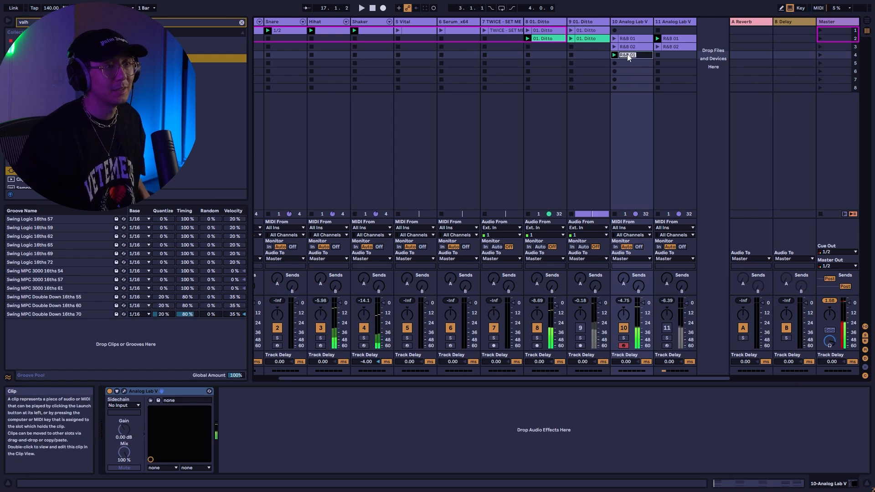
key(BackSpace)
text(3)
key(Return)
double_click(628, 54)
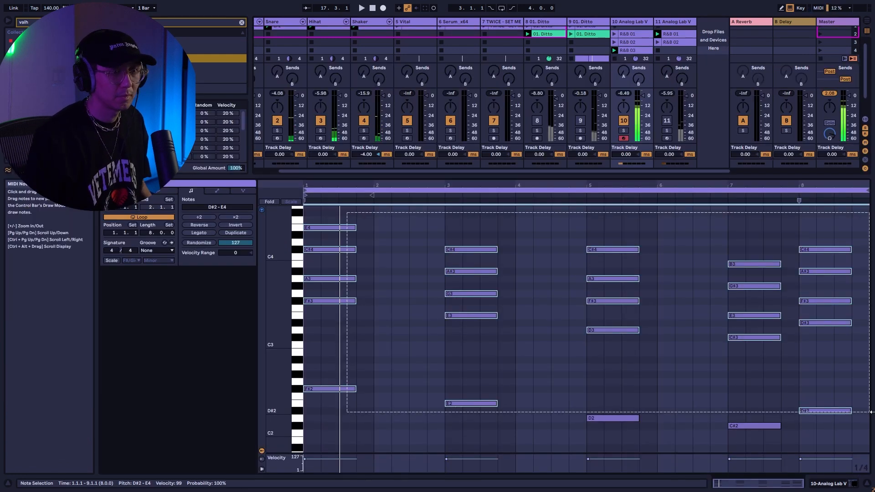
Shorten the chord notes, except the low D2 and C#2, to sixteenths and copy them into five rhythmic stabs per chord
key(ctrl+z)
key(ctrl+z)
key(ctrl+z)
key(ctrl+z)
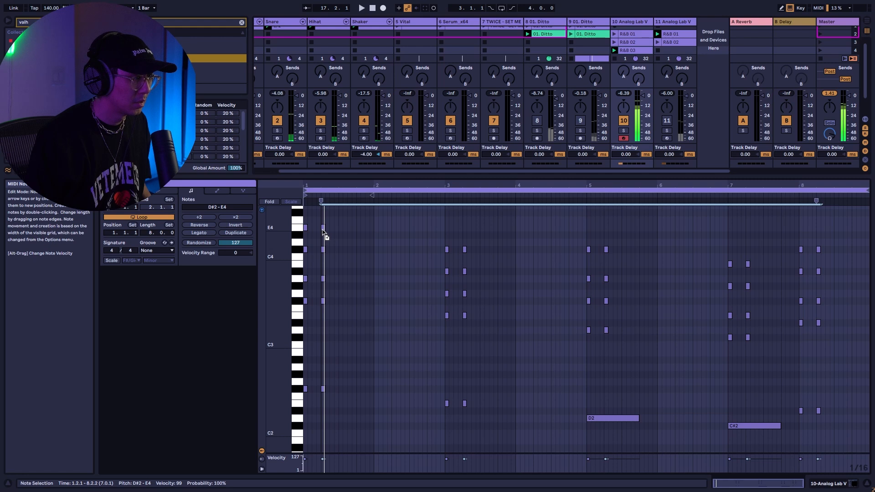
drag(338, 228, 363, 227)
key(space)
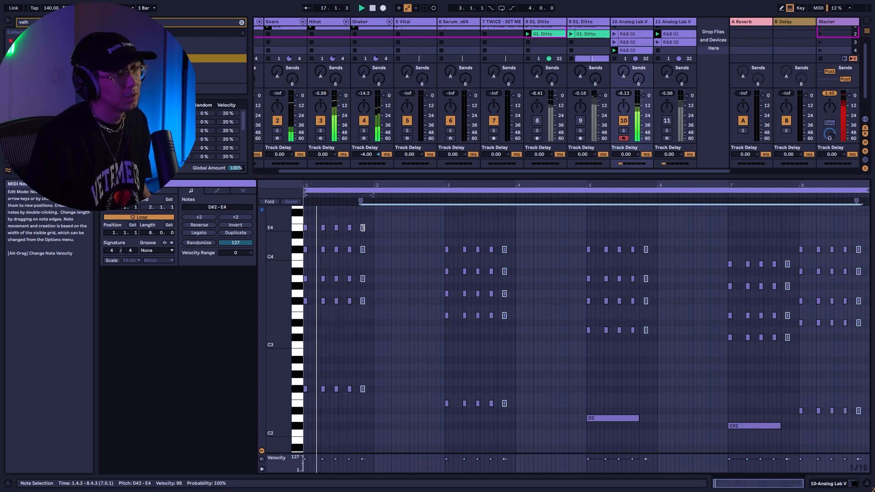
Replace the long D2 and C#2 bass notes at bars 5 and 7 with octave-down copies of the D3 and C#3 stabs
scroll(502, 265, down, 2)
drag(589, 286, 592, 375)
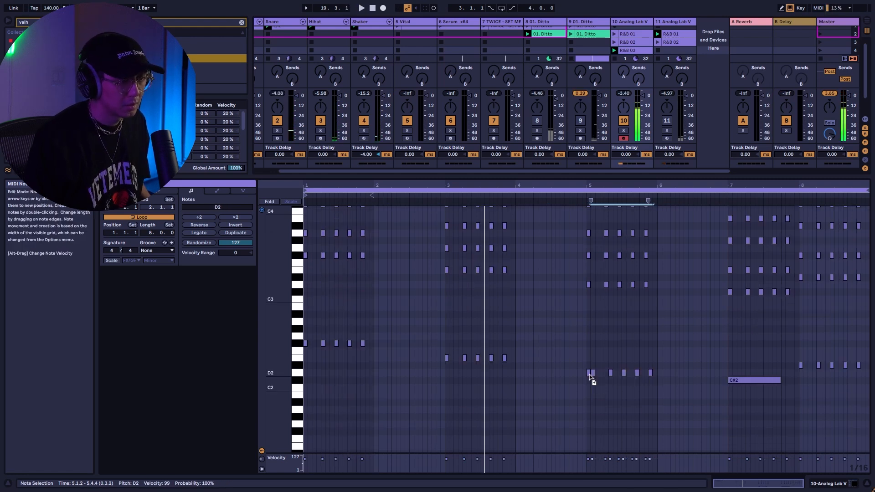
drag(722, 280, 728, 383)
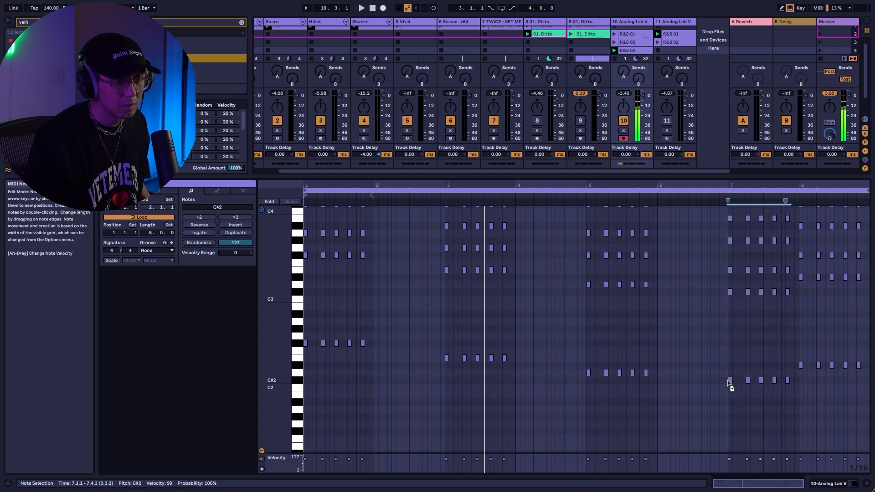
scroll(412, 357, up, 2)
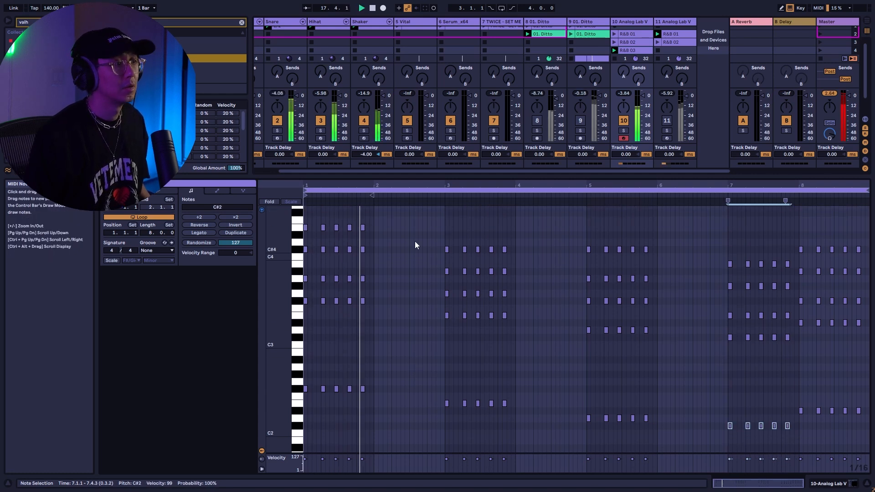
Copy the chord stabs of bars 1, 3 and 5 through bars 2, 4 and 6, and play the clip
drag(385, 217, 352, 428)
drag(547, 230, 506, 431)
drag(673, 227, 645, 439)
drag(364, 229, 434, 230)
key(space)
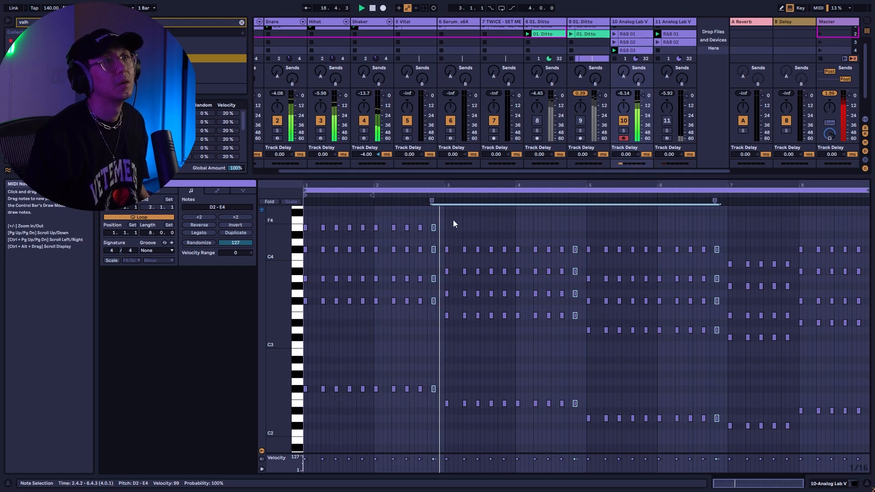
click(486, 227)
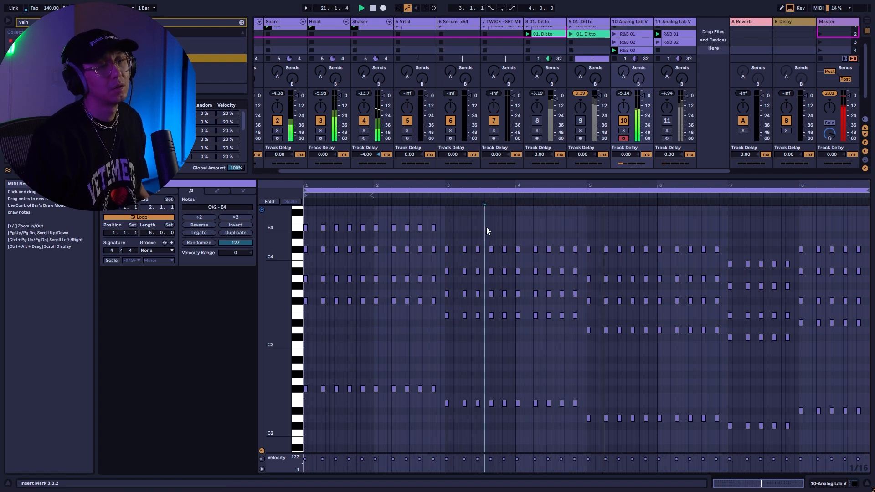